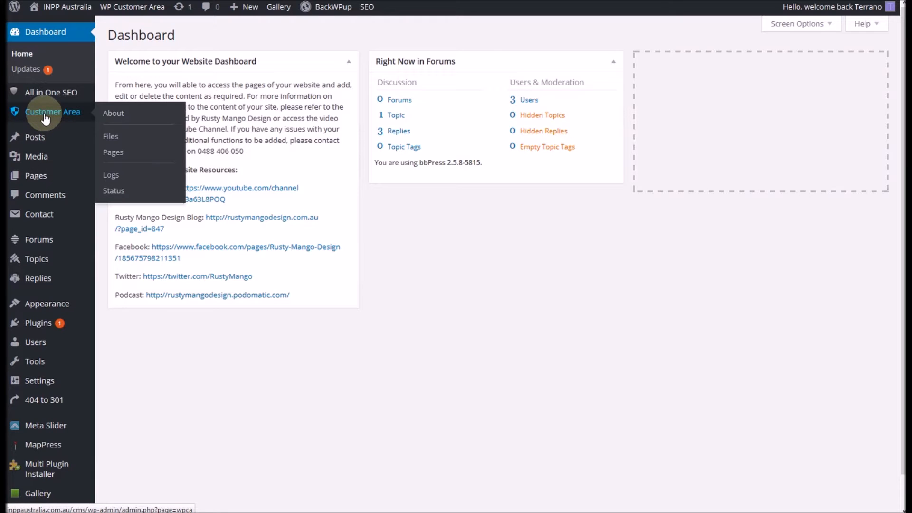
# Step: Show the Customer Area's Private Files list, currently empty
pyautogui.click(112, 138)
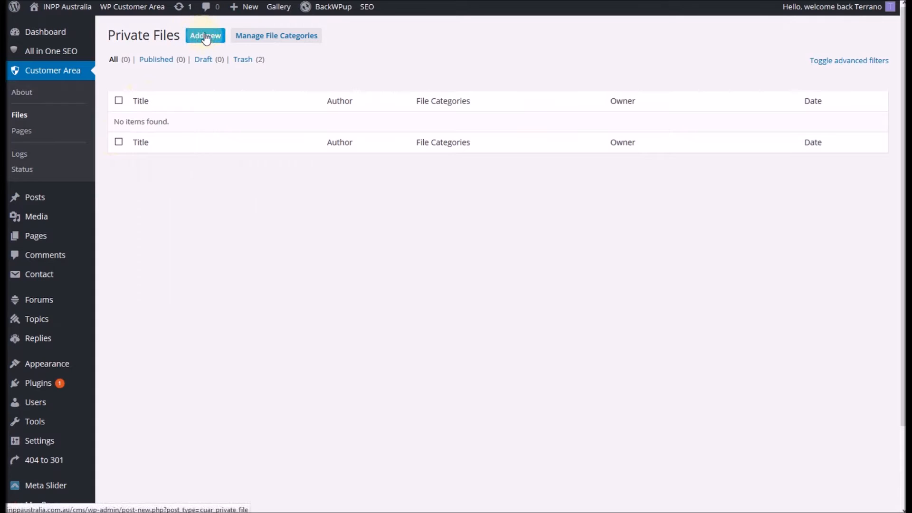
# Step: Create a new private file titled 'Download' with body text 'Mary had a little lamb'
pyautogui.click(204, 36)
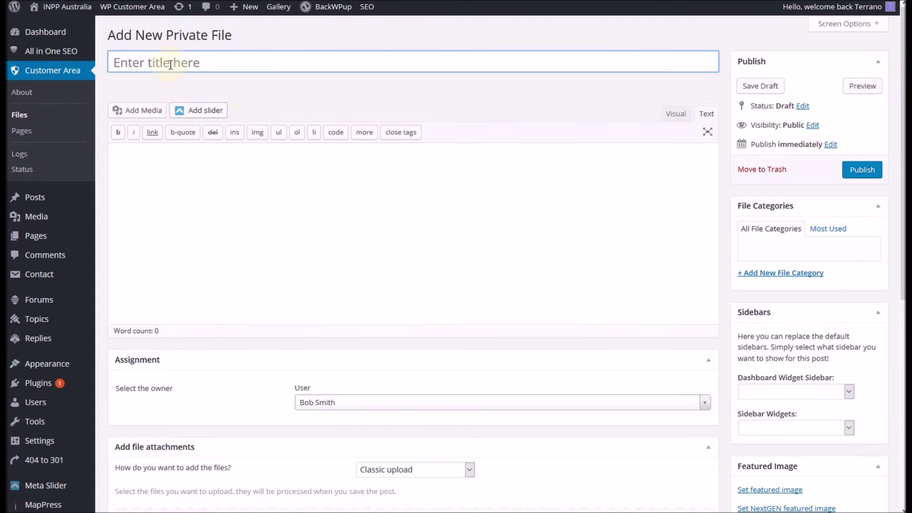
pyautogui.click(172, 64)
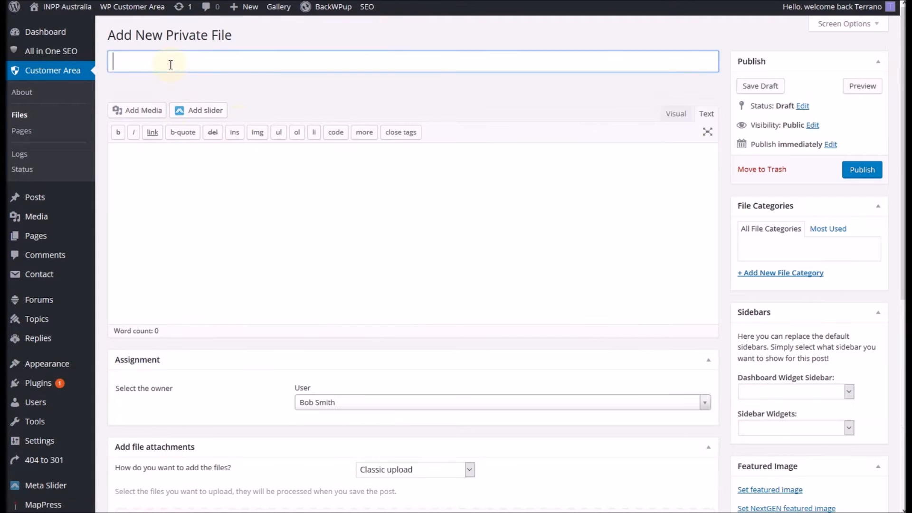
pyautogui.write('Do')
pyautogui.write('wnload')
pyautogui.press('Tab')
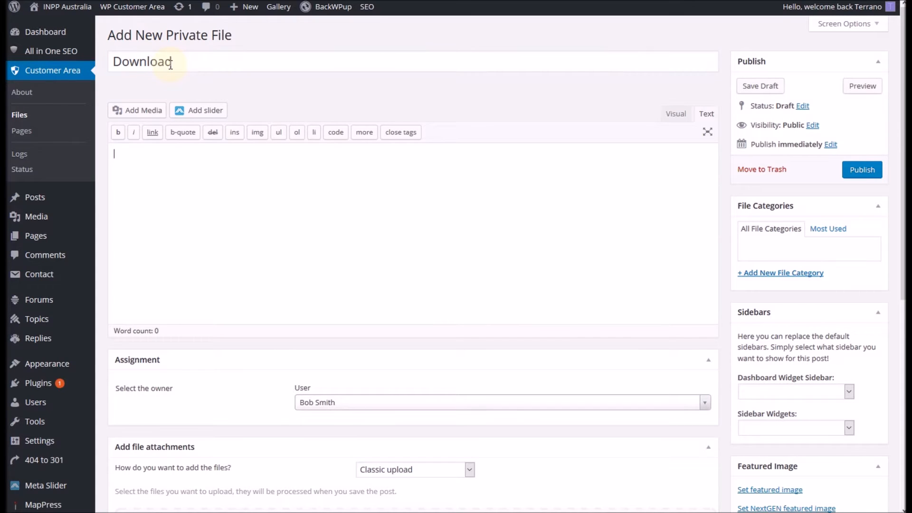
pyautogui.write('Mary had a little lamb')
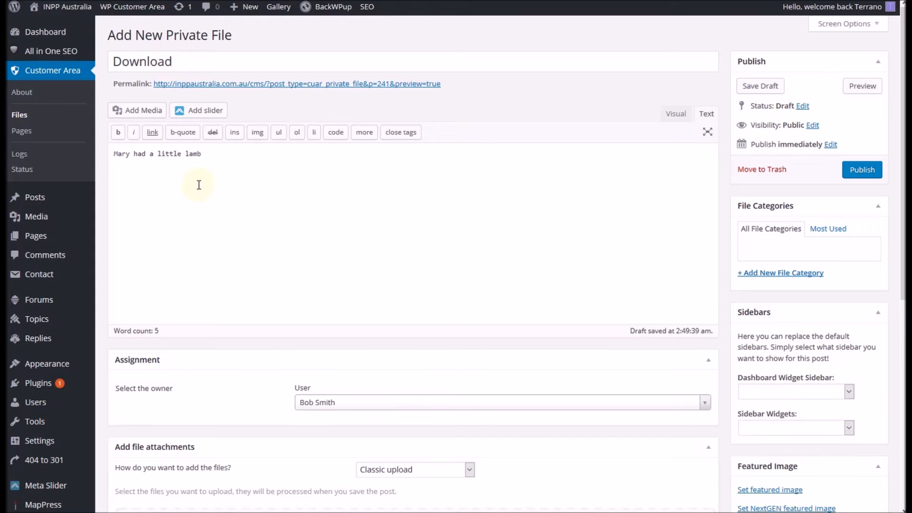
pyautogui.scroll(-3, 224, 293)
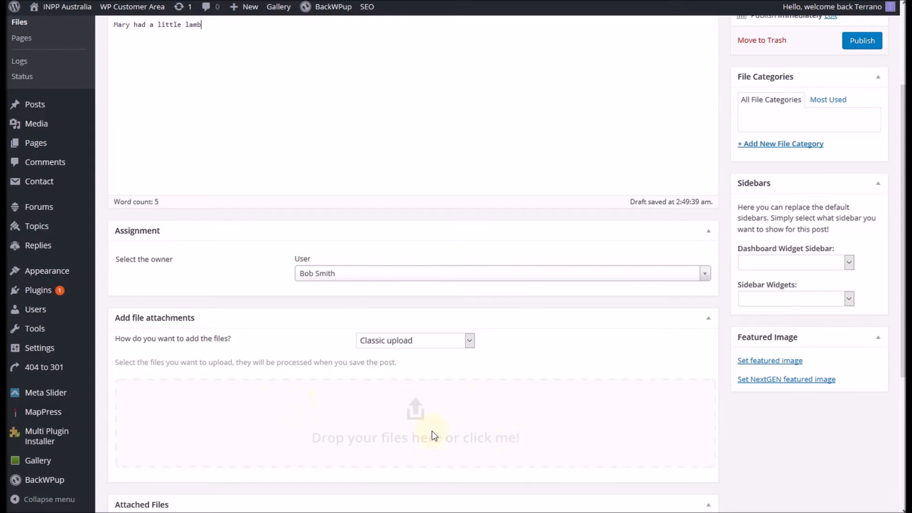
# Step: Attach 3m_licensed_installer.jpg to the Download file via the drop zone
pyautogui.click(414, 410)
pyautogui.click(48, 39)
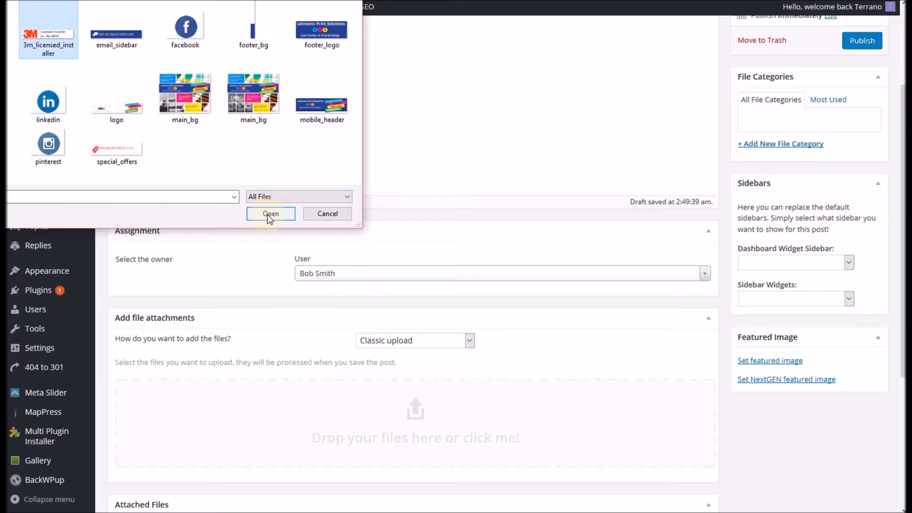
pyautogui.click(269, 214)
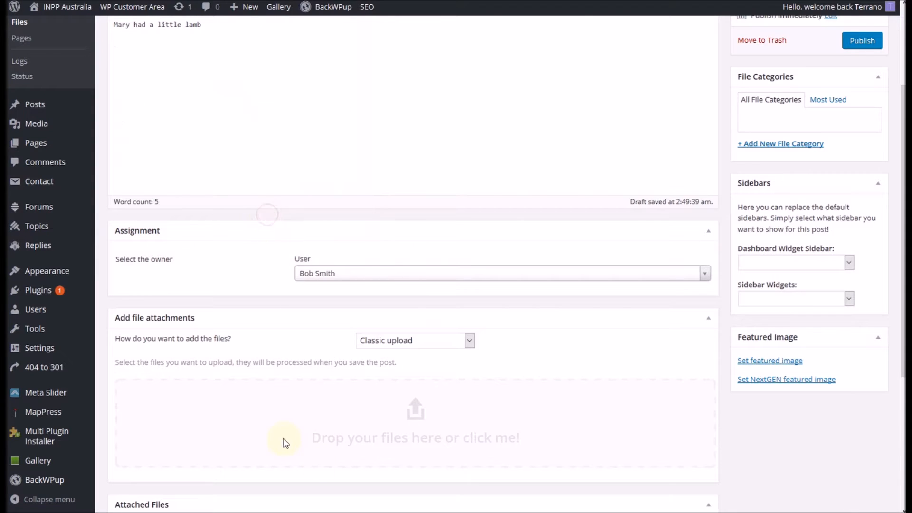
pyautogui.scroll(-1, 284, 410)
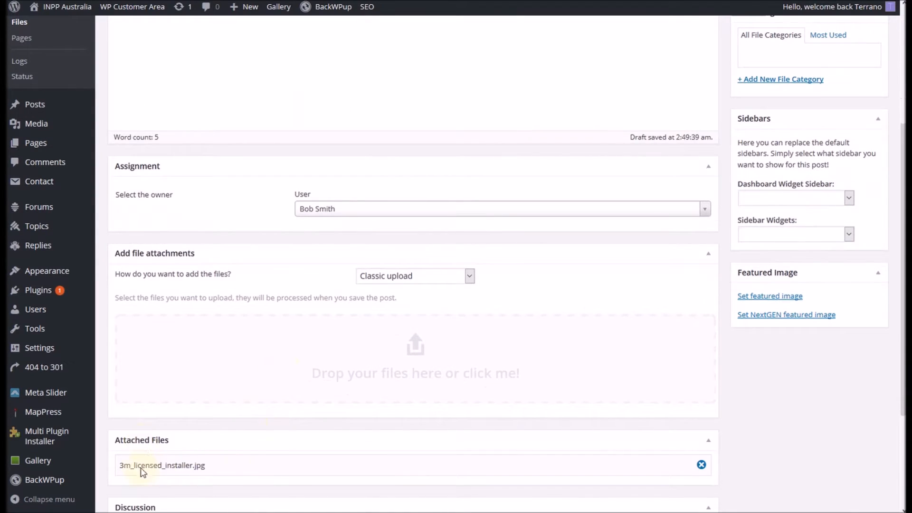
pyautogui.scroll(1, 189, 437)
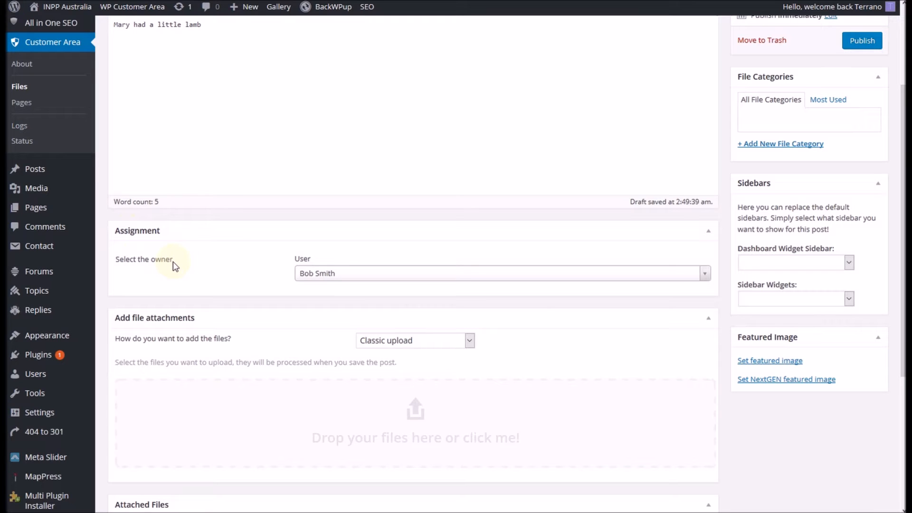
# Step: Assign Bob Smith as owner and publish the Download private file
pyautogui.click(326, 276)
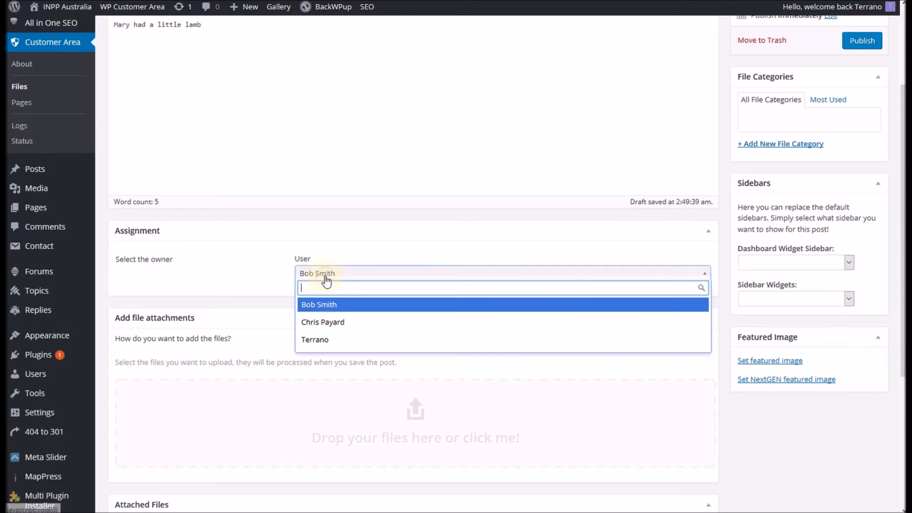
pyautogui.click(326, 305)
pyautogui.scroll(1, 239, 323)
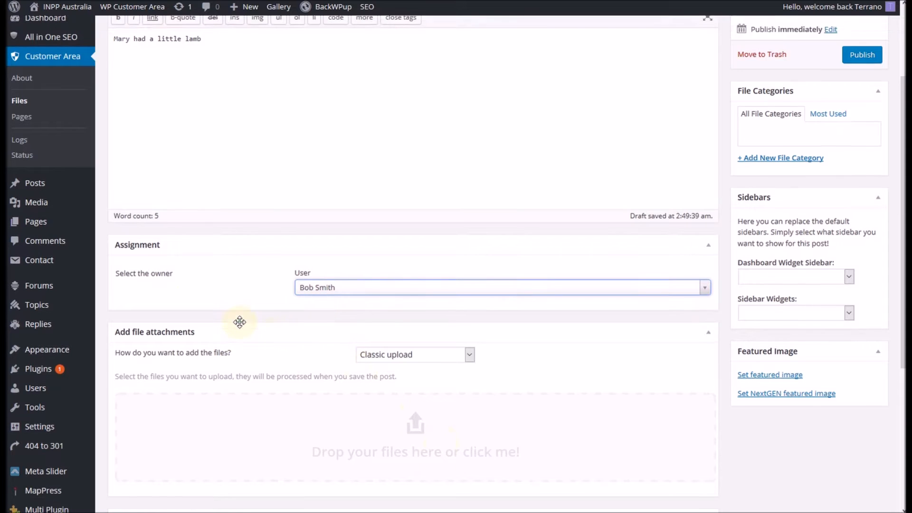
pyautogui.scroll(2, 239, 322)
pyautogui.click(317, 338)
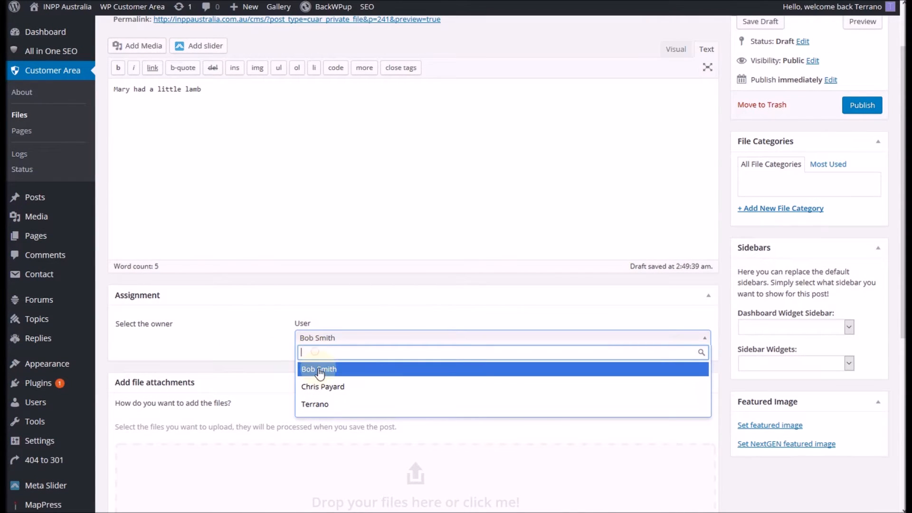
pyautogui.click(319, 368)
pyautogui.scroll(3, 318, 290)
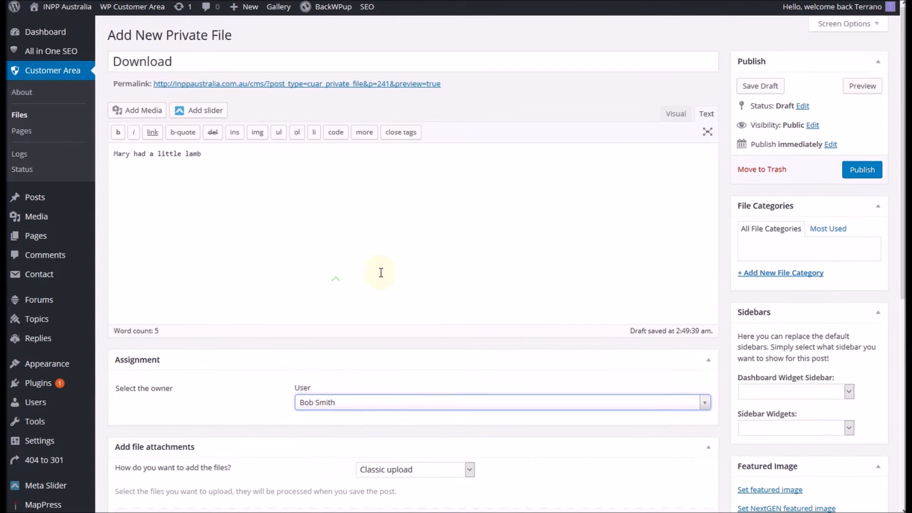
pyautogui.click(863, 172)
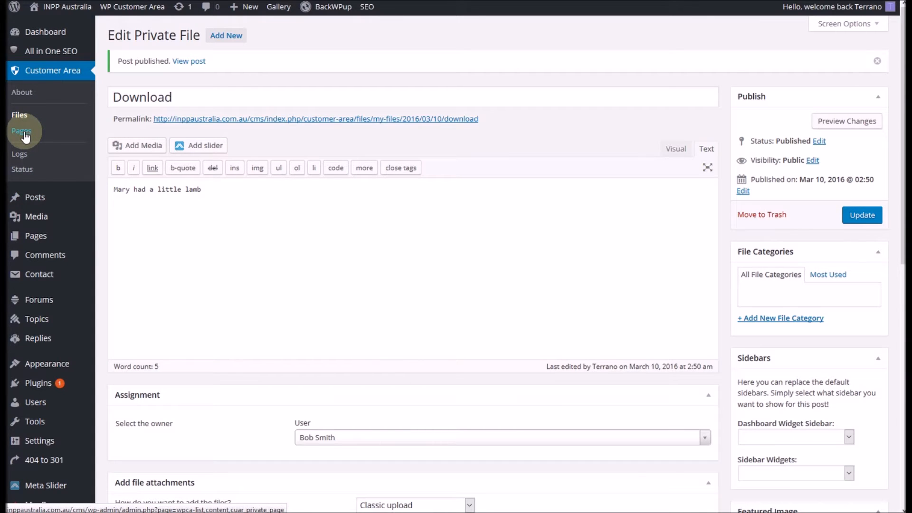
# Step: Create a new private page titled 'This one is for you Bob!' owned by Bob Smith
pyautogui.click(24, 132)
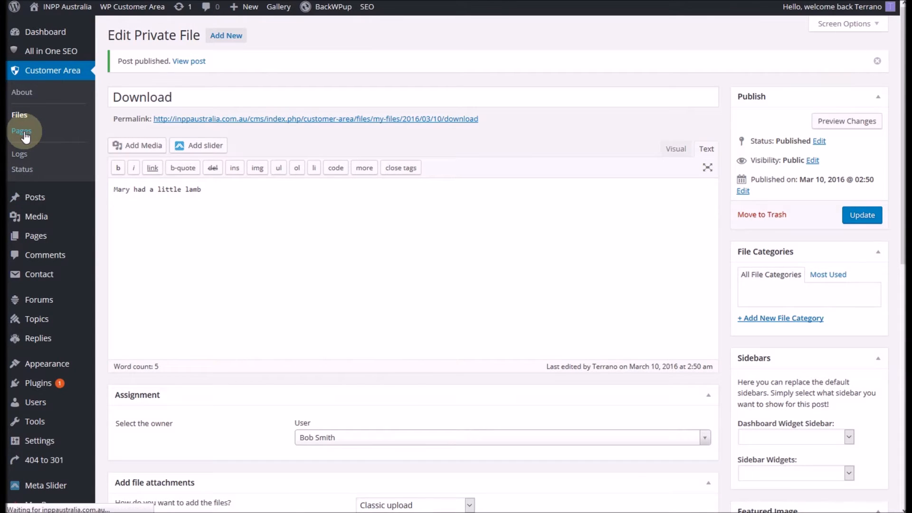
pyautogui.click(214, 35)
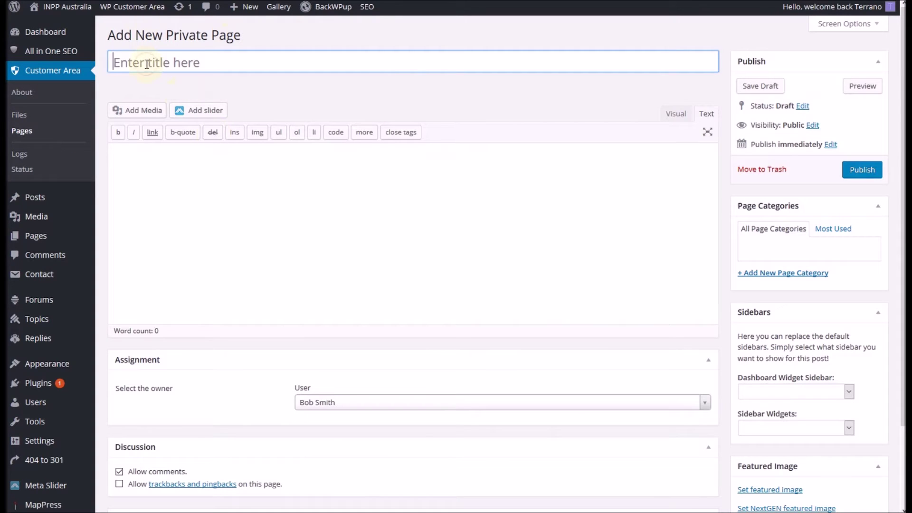
pyautogui.click(145, 63)
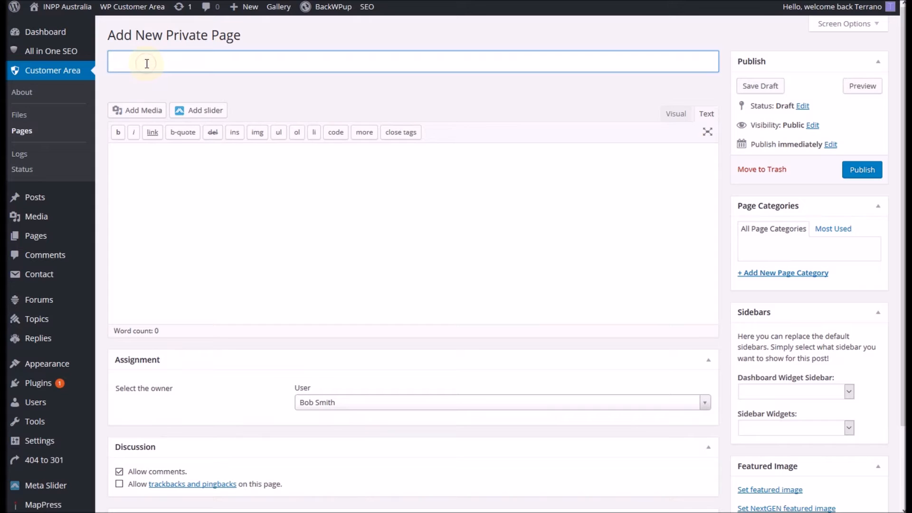
pyautogui.write('This ')
pyautogui.write('one is for')
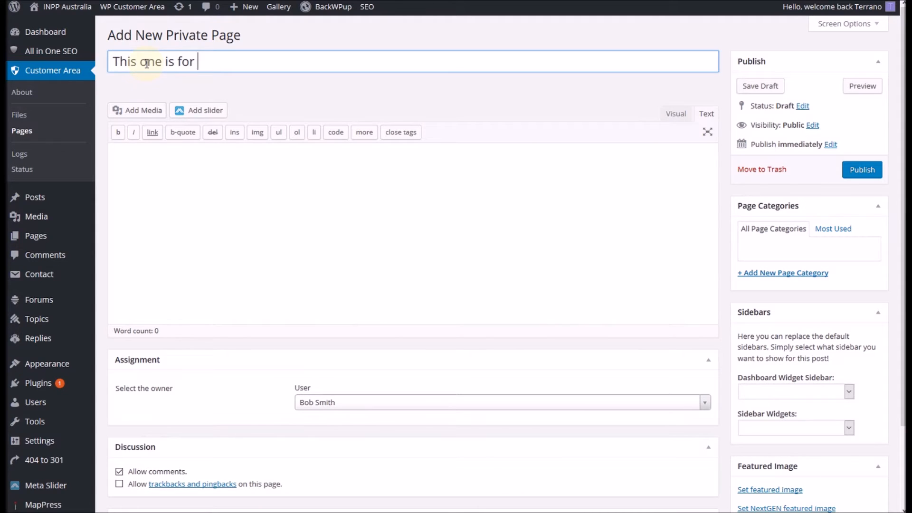
pyautogui.write(' you Bob')
pyautogui.write('!')
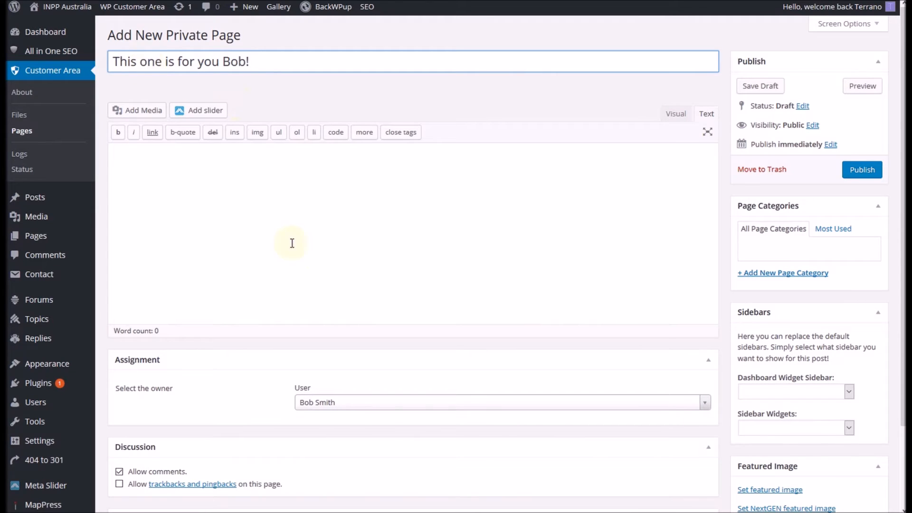
pyautogui.click(223, 175)
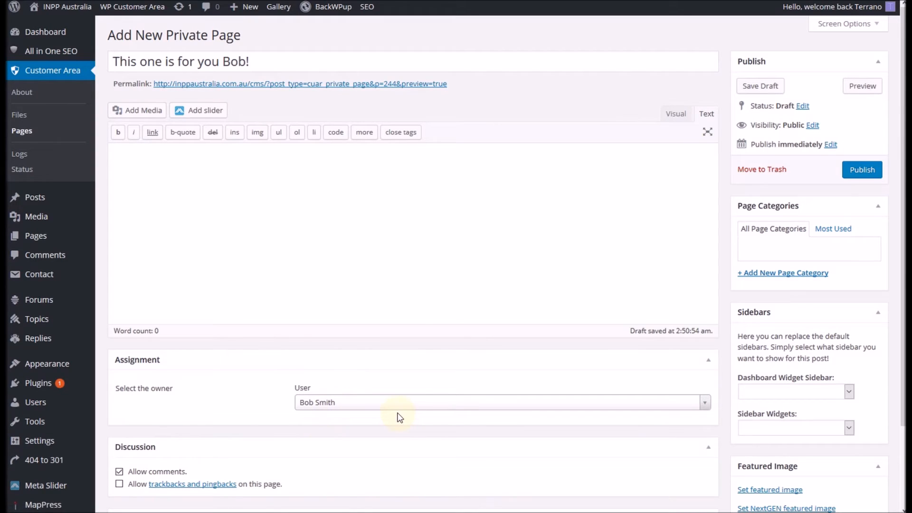
pyautogui.scroll(-3, 399, 414)
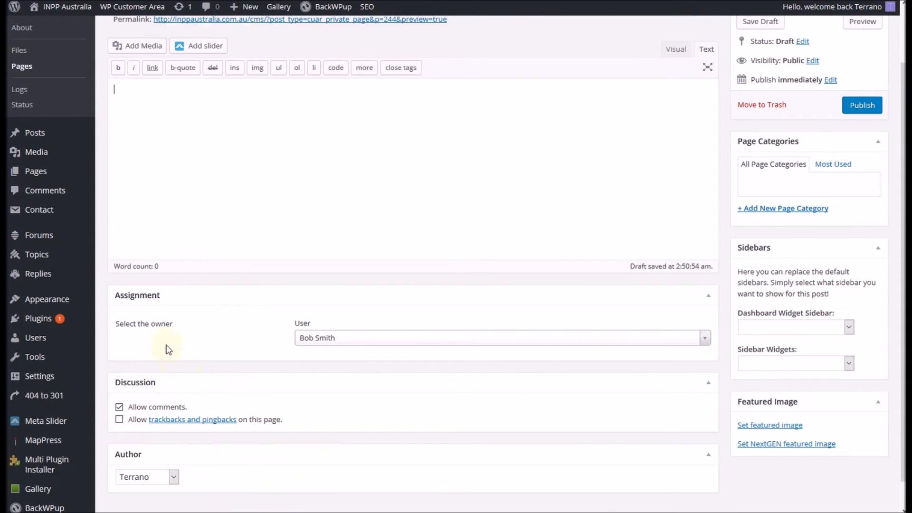
pyautogui.scroll(3, 221, 364)
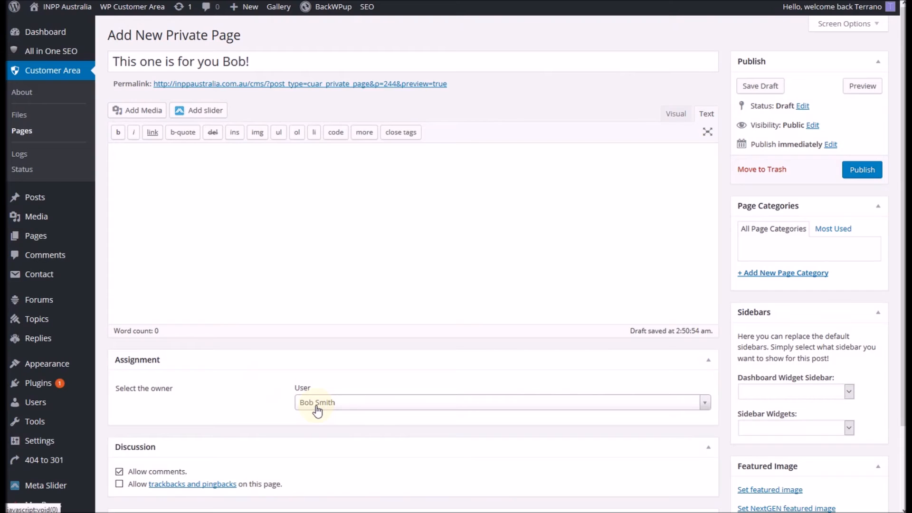
# Step: Publish the page, review the private Files and Pages lists, then log out of admin
pyautogui.click(865, 173)
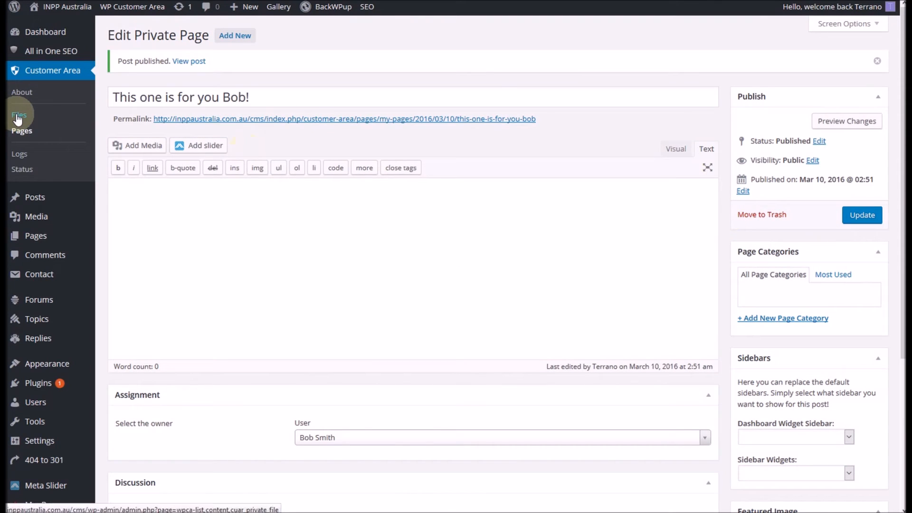
pyautogui.click(18, 116)
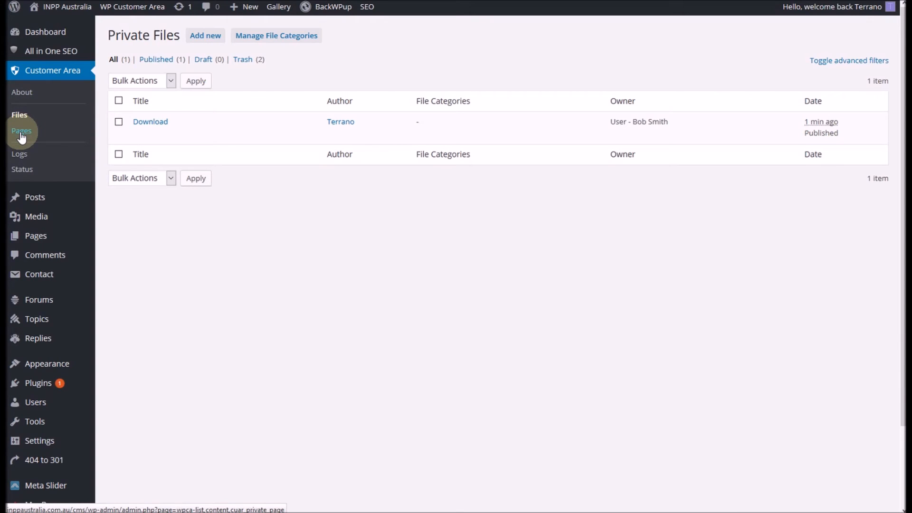
pyautogui.click(21, 132)
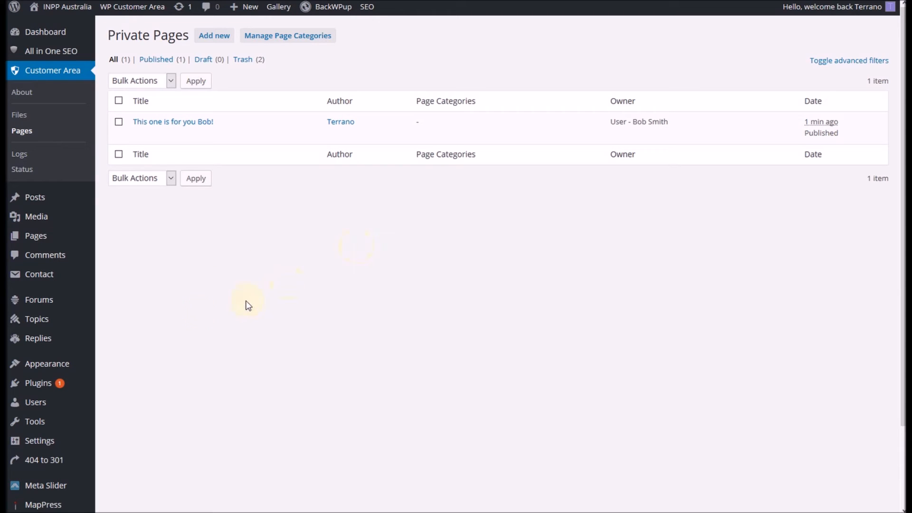
pyautogui.moveTo(832, 6)
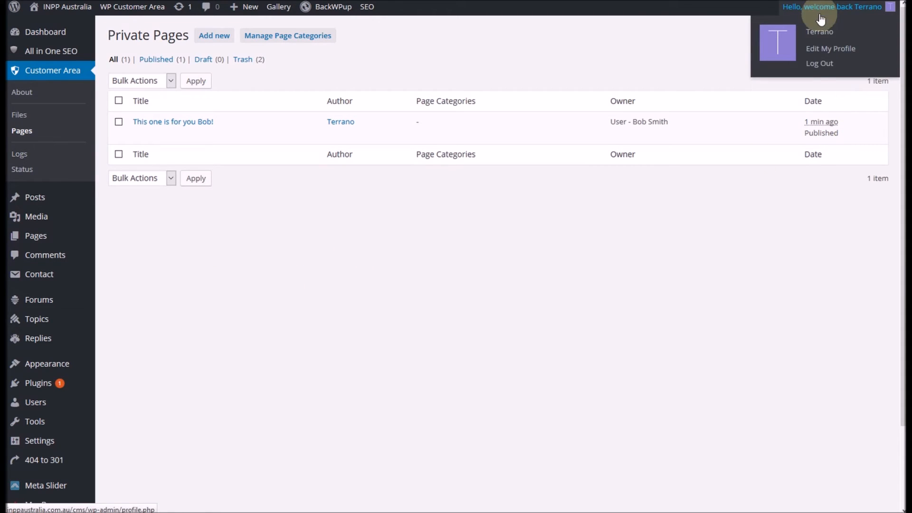
pyautogui.click(817, 66)
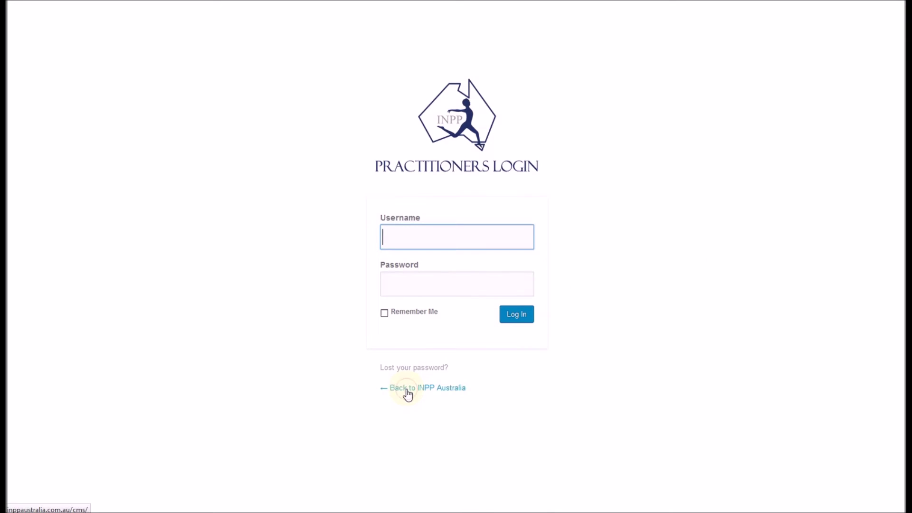
# Step: Return to the INPP Australia home page and reach the Practitioner Portal login
pyautogui.click(407, 390)
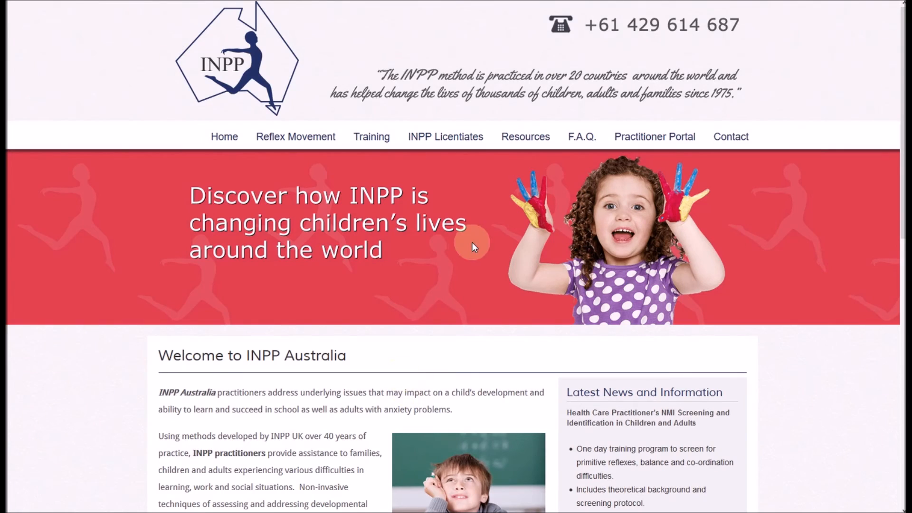
pyautogui.scroll(-3, 726, 245)
pyautogui.scroll(-6, 726, 246)
pyautogui.scroll(-4, 726, 285)
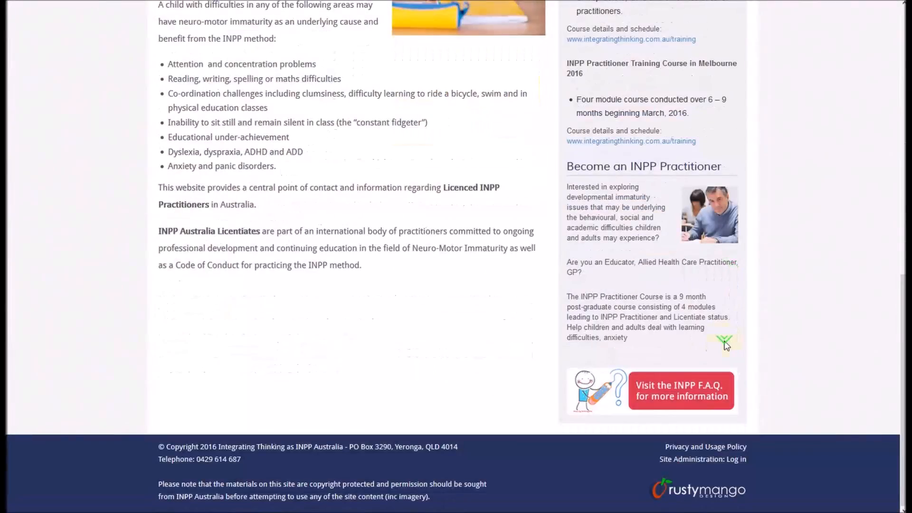
pyautogui.click(726, 339)
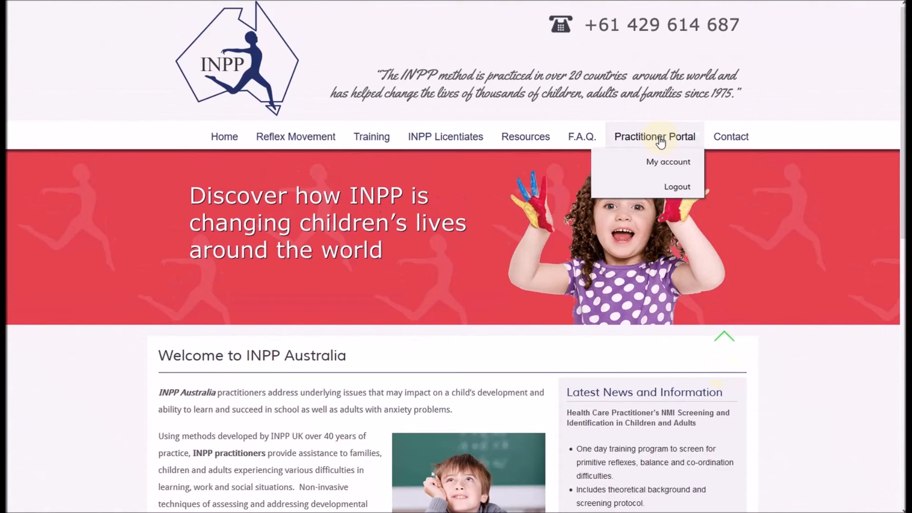
pyautogui.moveTo(655, 137)
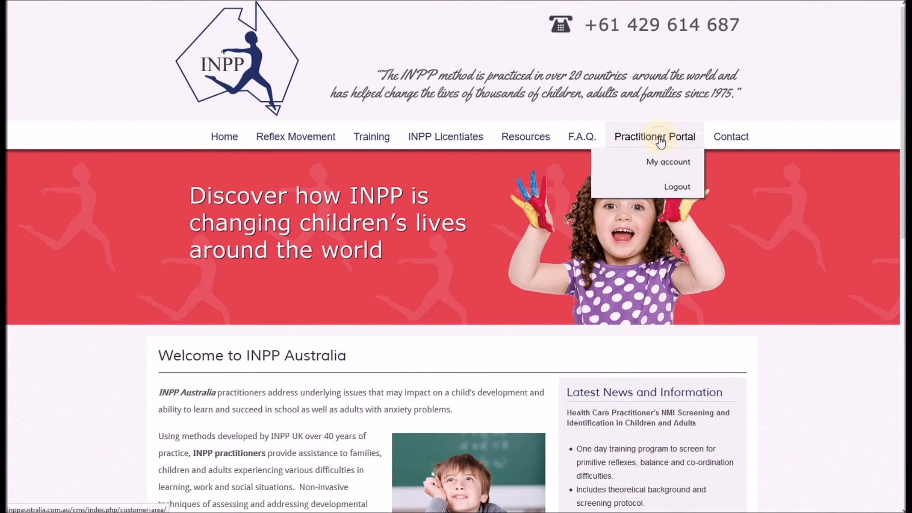
pyautogui.click(660, 139)
pyautogui.click(463, 234)
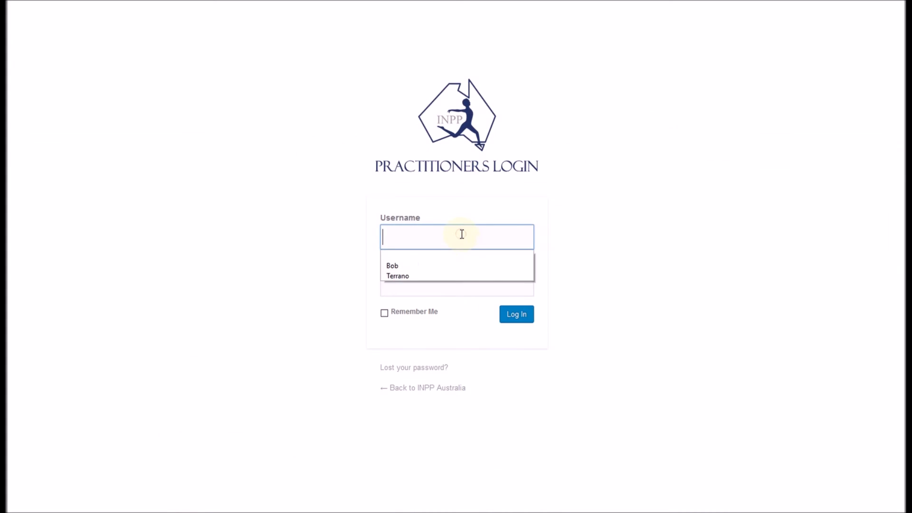
pyautogui.write('Bob')
# Step: Sign in to the practitioner portal with Bob's username and pasted password
pyautogui.press('Tab')
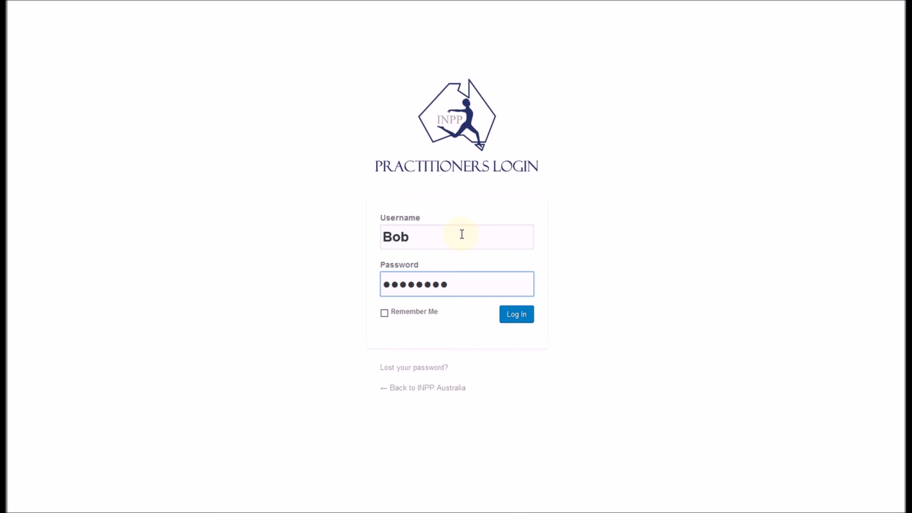
pyautogui.press('BackSpace')
pyautogui.press('BackSpace')
pyautogui.press('BackSpace')
pyautogui.hotkey('ctrl', 'v')
pyautogui.click(514, 316)
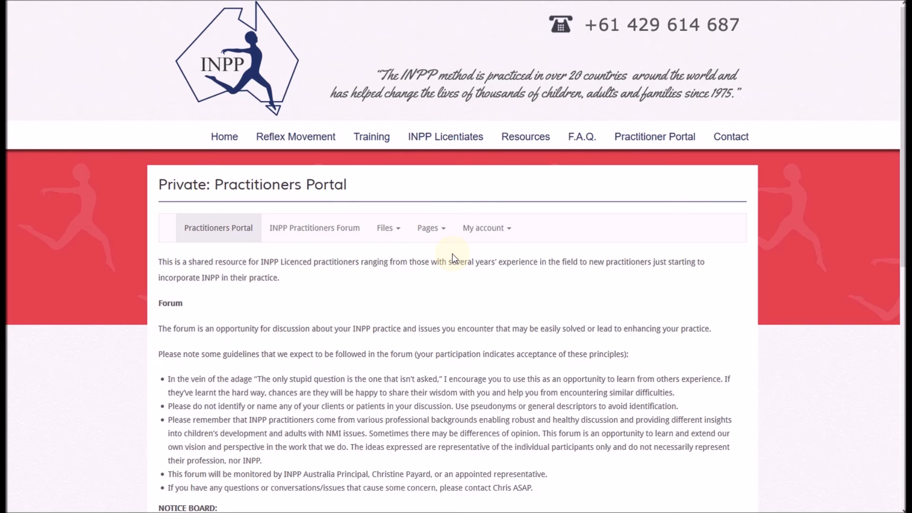
# Step: View My files in Bob's portal, listing the Download file under Recent Files
pyautogui.click(394, 232)
pyautogui.click(429, 229)
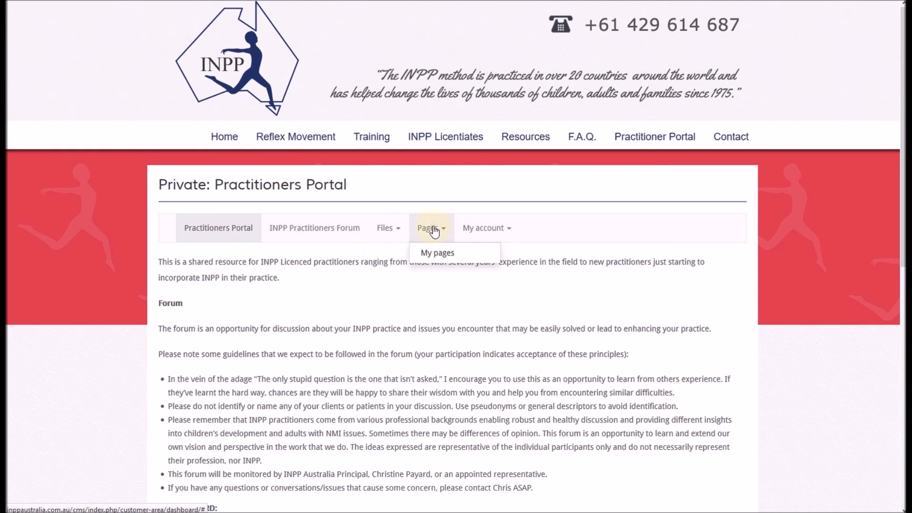
pyautogui.click(393, 229)
pyautogui.click(389, 254)
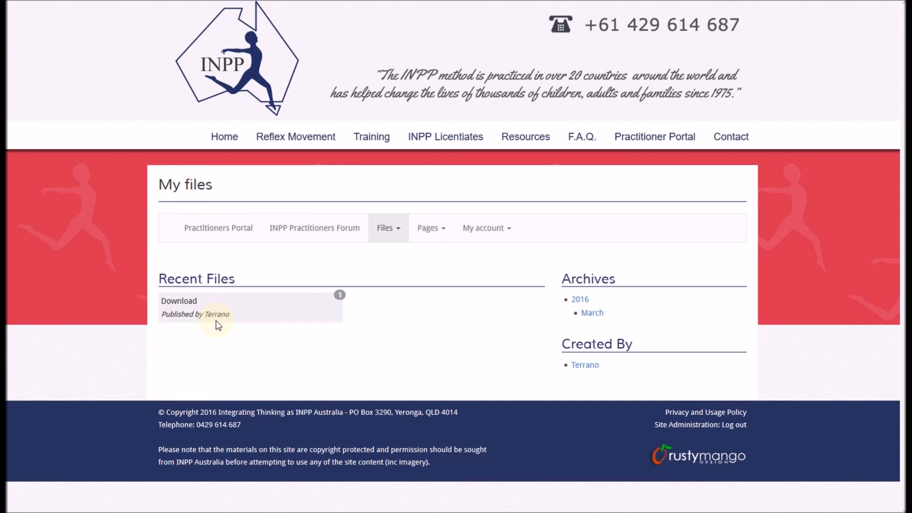
# Step: View My pages in Bob's portal to find his new private page
pyautogui.click(431, 229)
pyautogui.click(436, 254)
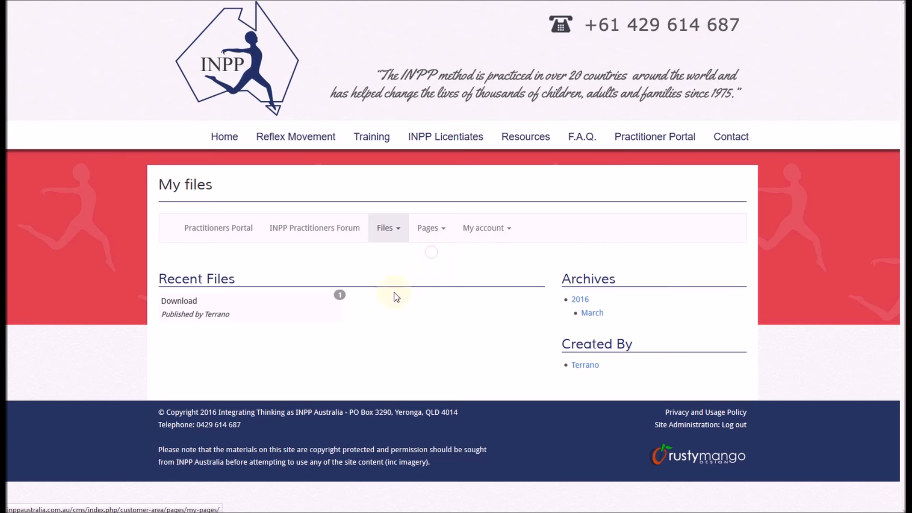